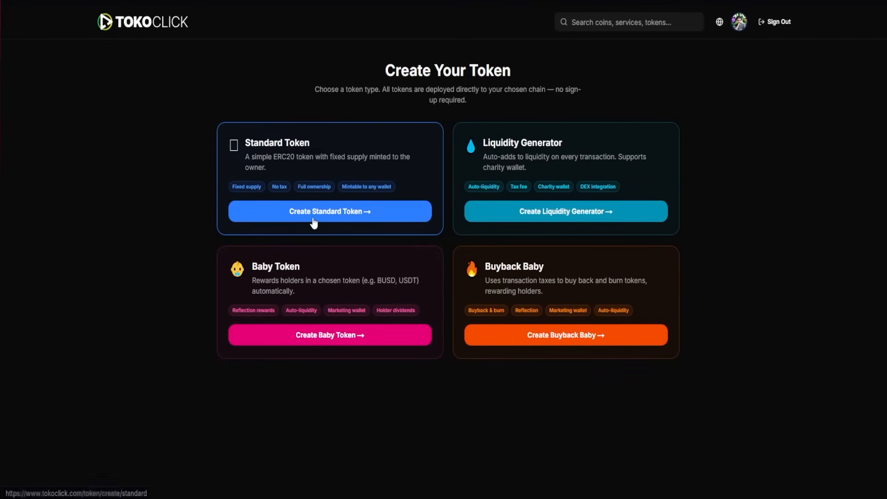
Start creating a Standard Token and upload the smiley "TEST" logo and the blue "Just a test" banner image
click(314, 220)
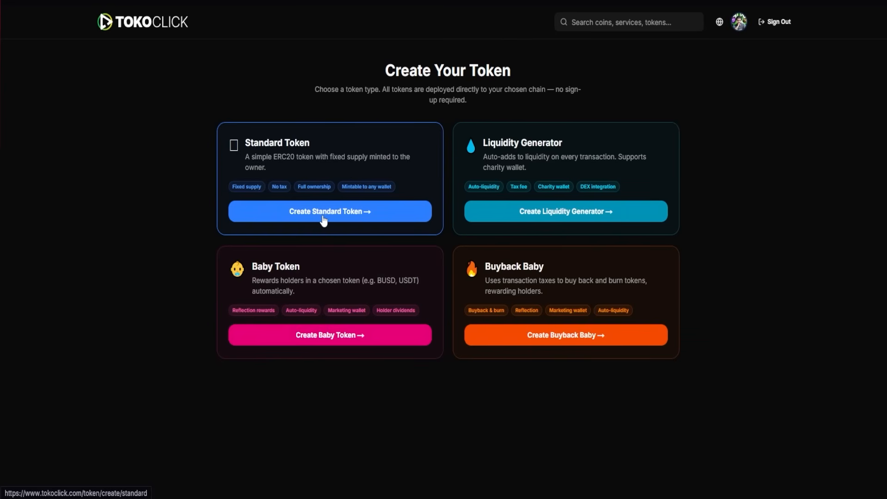
click(324, 221)
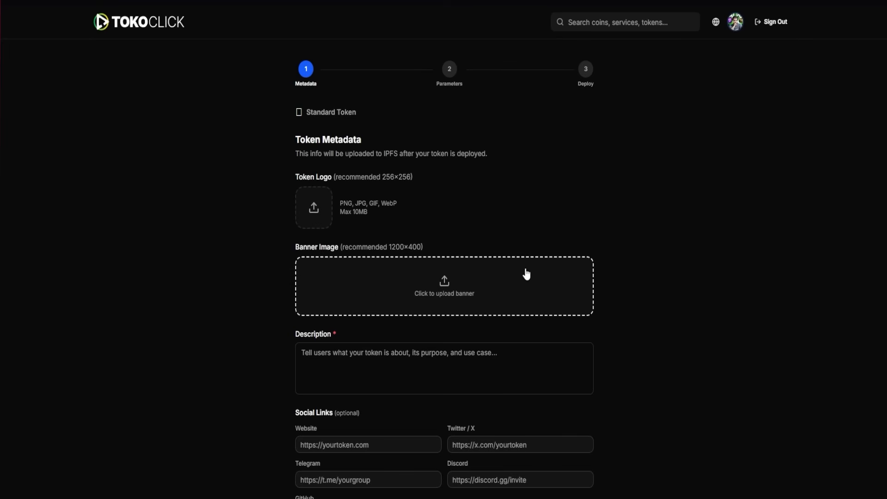
scroll(531, 374, down, 2)
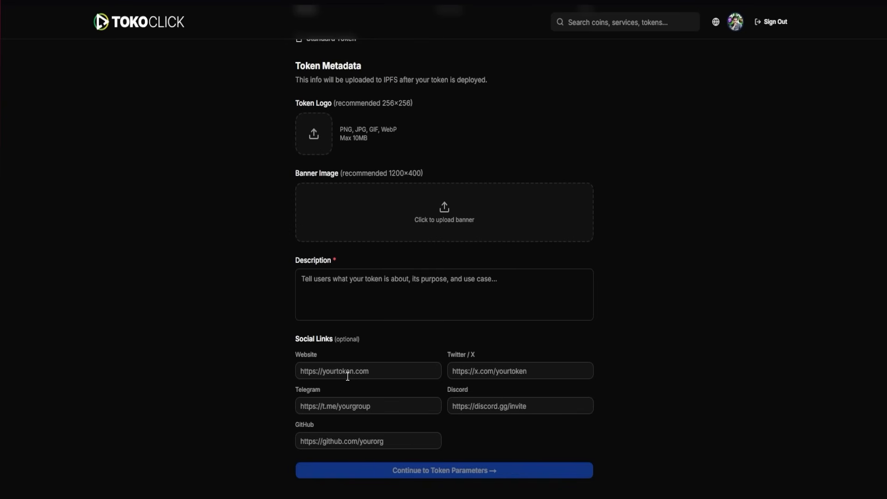
scroll(395, 218, up, 2)
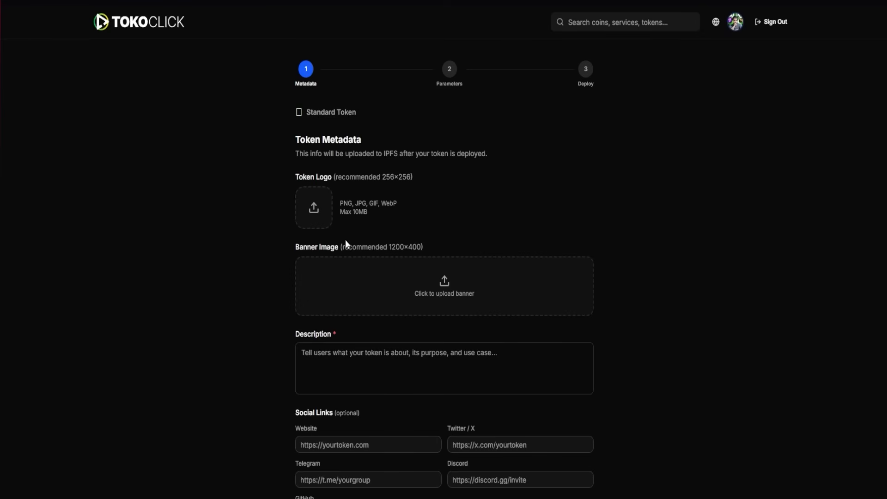
click(317, 214)
click(330, 238)
click(110, 159)
click(349, 217)
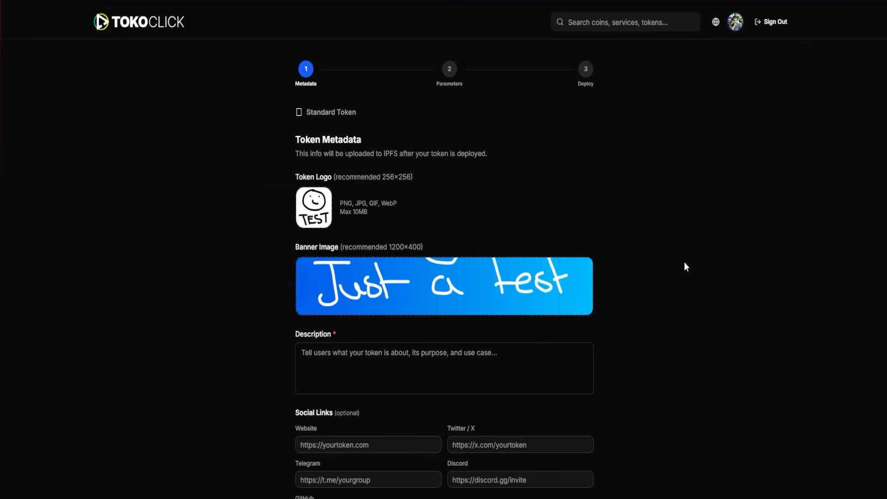
Enter the description "This is just a test token" and continue to the token parameters
click(387, 369)
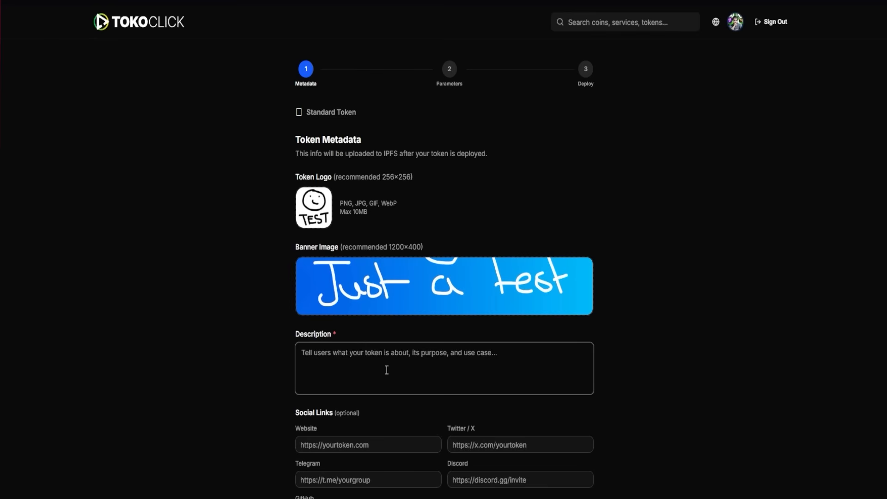
key(ctrl+v)
scroll(480, 284, down, 1)
scroll(480, 284, down, 1)
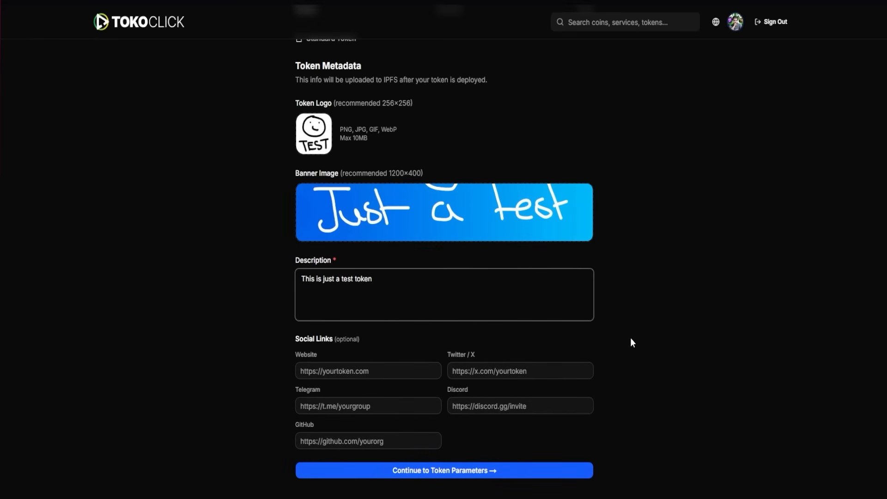
click(437, 474)
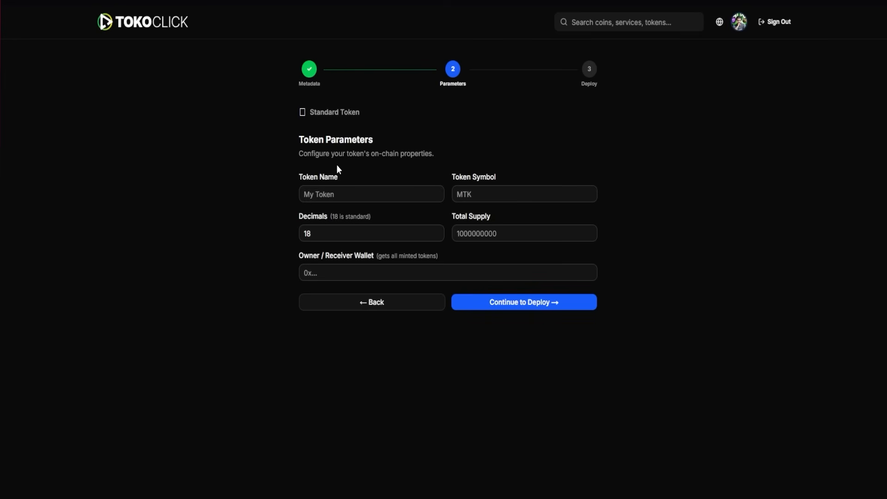
Name the token "TEST TOKEN" and set its symbol to TT
click(348, 194)
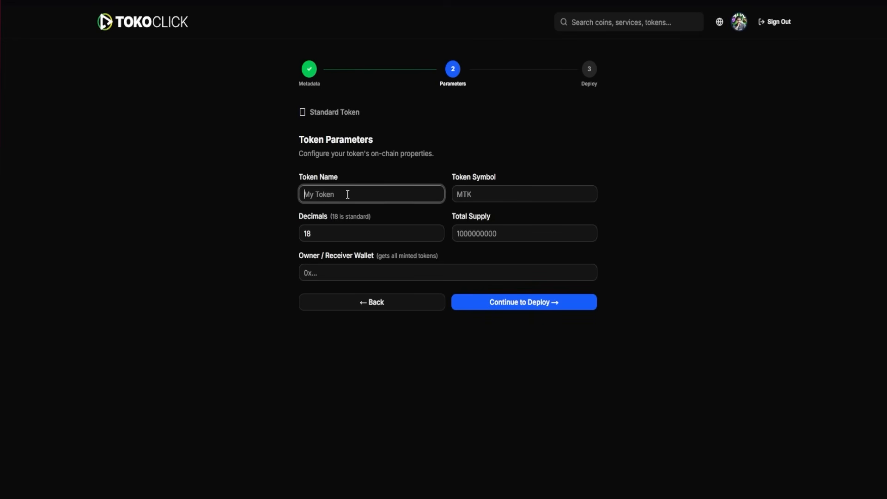
text(T)
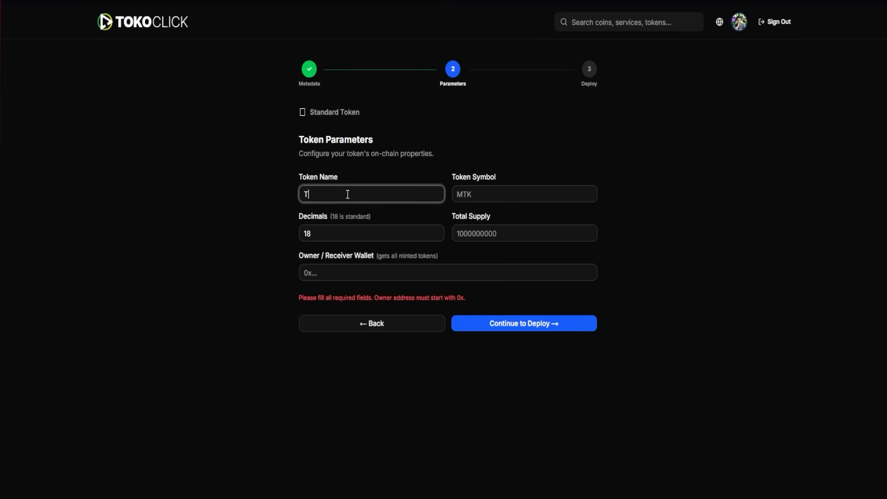
text(EST TOKEN)
click(520, 192)
text(TT)
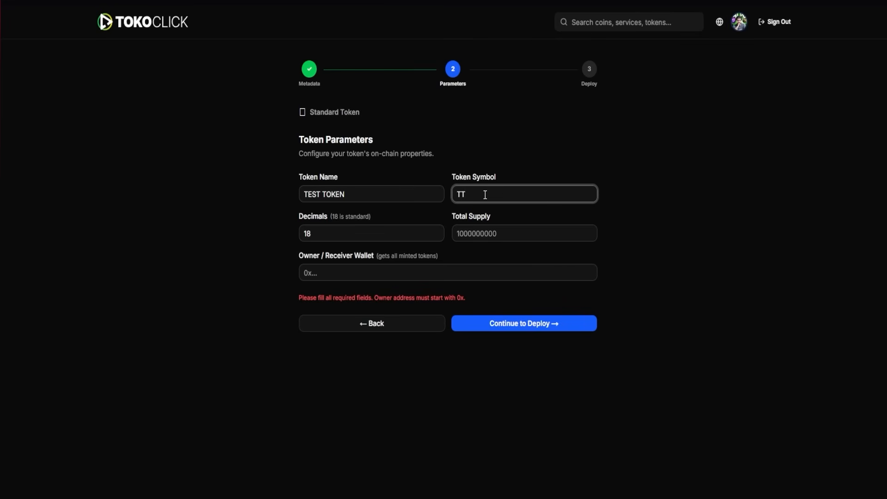
key(Tab)
key(Tab)
text(1000000000)
click(339, 272)
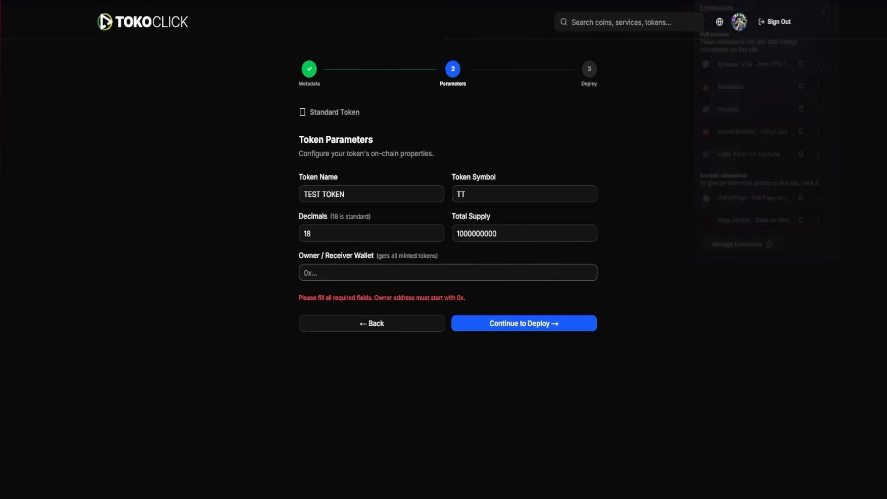
text(0x20aCF6c286e0BE08DebC5616BA86f018637eDb98)
click(512, 303)
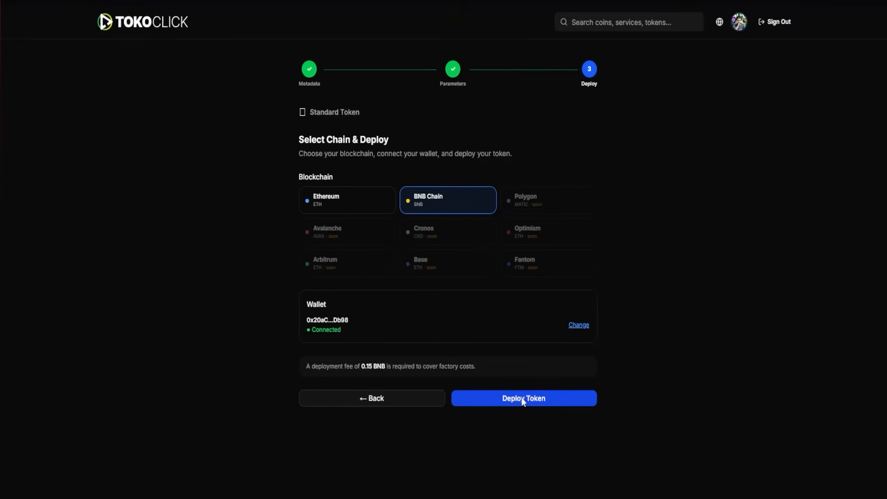
Deploy the token on BNB Chain and approve the transaction request in the wallet
click(521, 398)
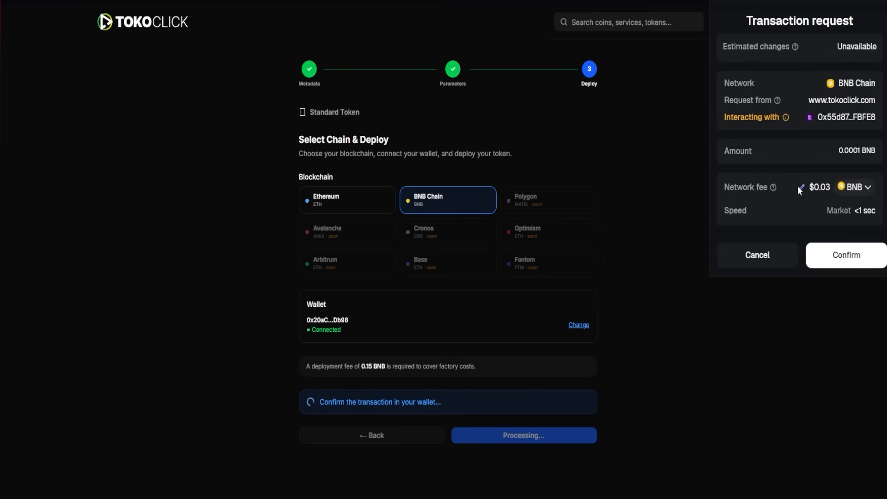
click(846, 254)
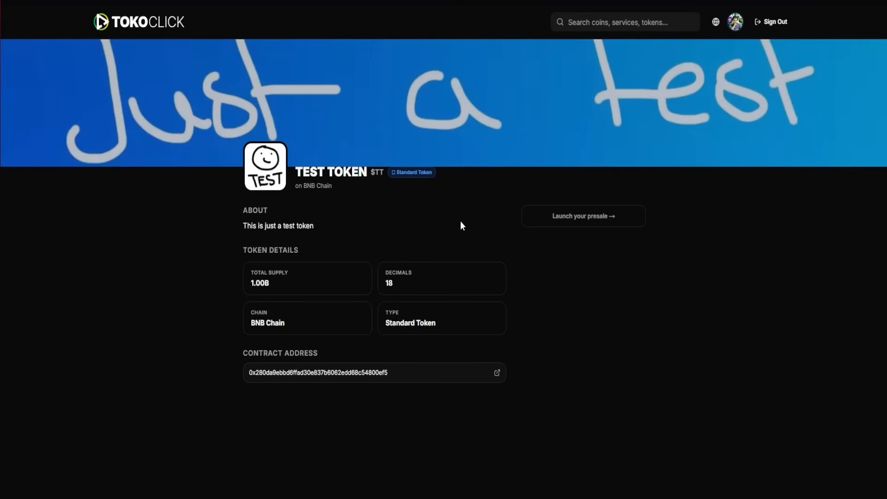
Copy the contract address from the deployed token's page
drag(397, 372, 250, 371)
key(ctrl+c)
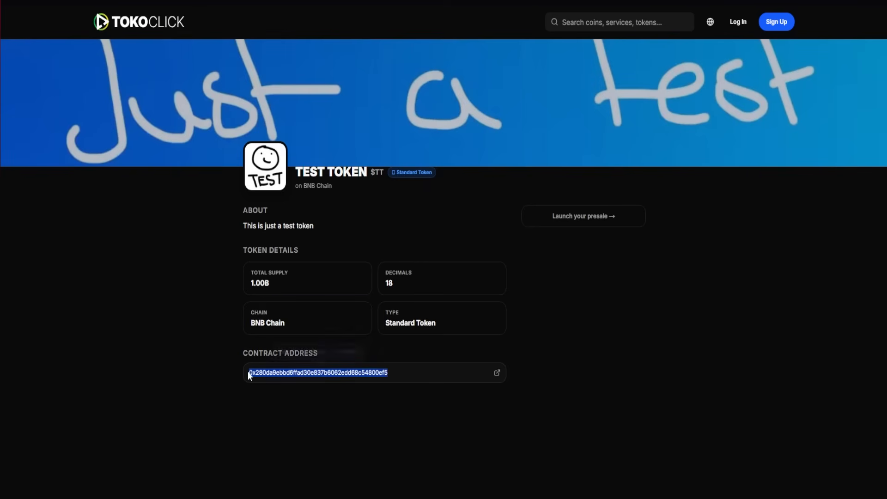
click(569, 390)
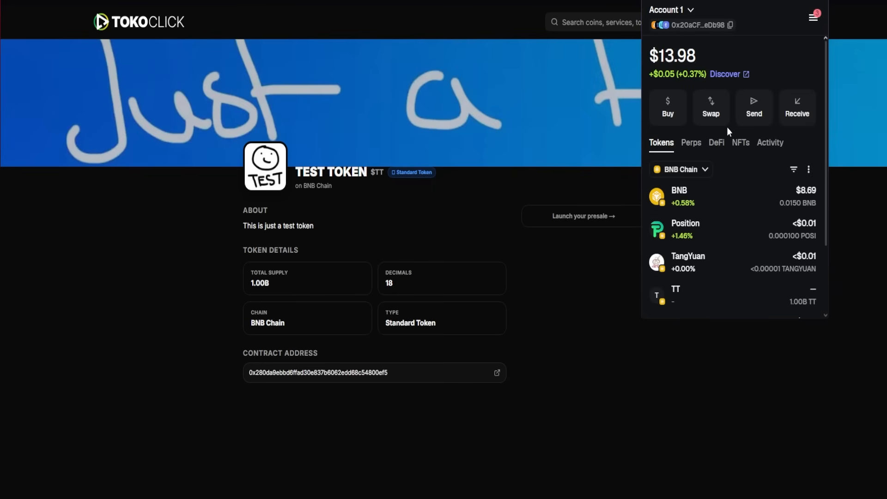
Try to add the token to the MetaMask wallet as a custom BNB Chain token using the copied contract address
click(808, 170)
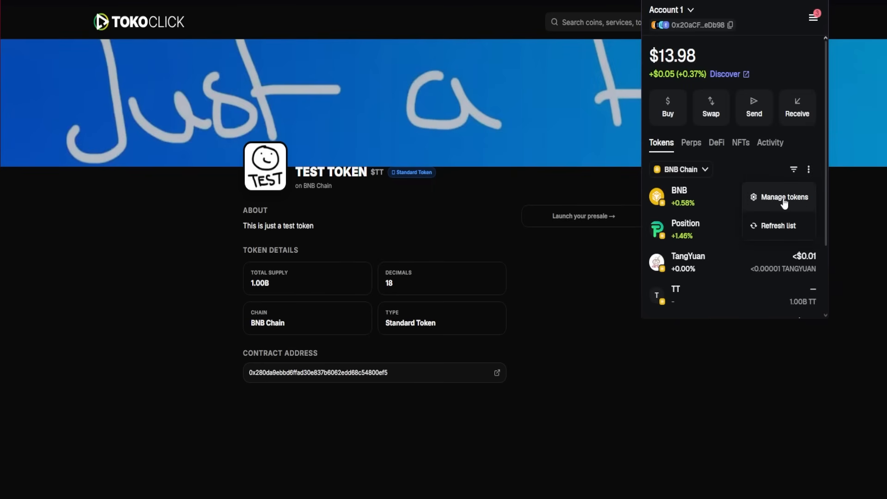
click(783, 198)
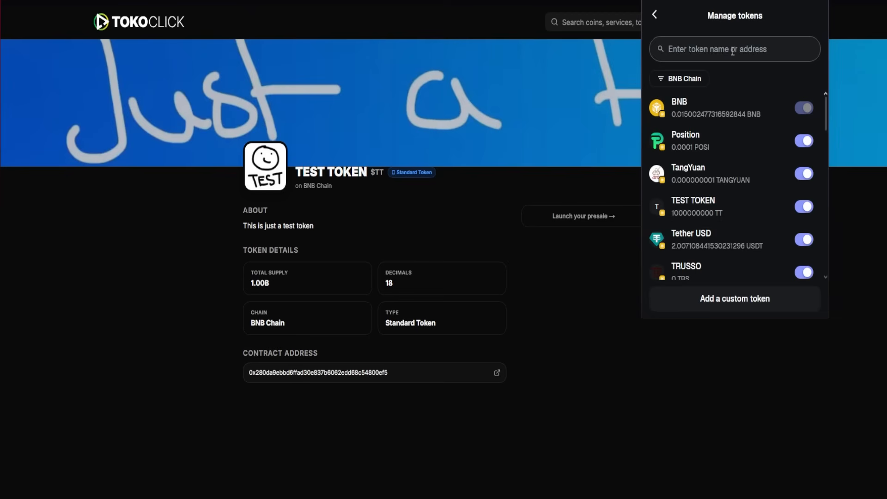
click(734, 306)
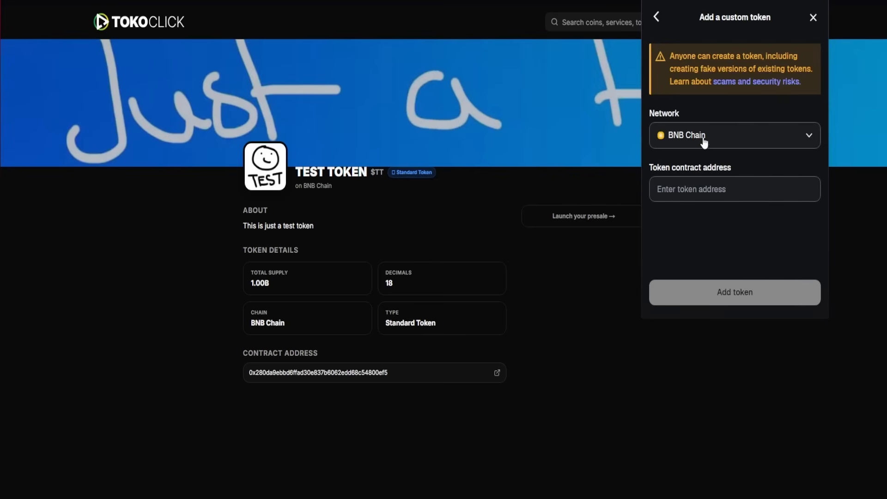
click(758, 135)
click(660, 26)
key(ctrl+v)
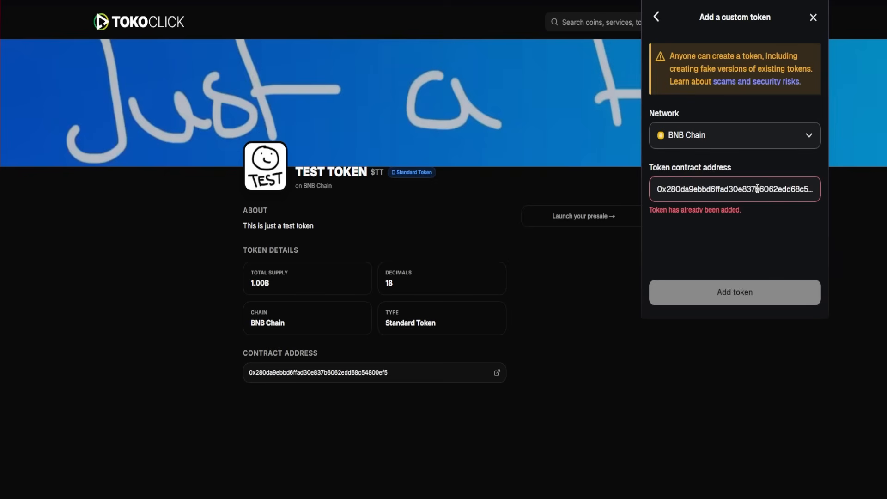
click(656, 22)
click(654, 14)
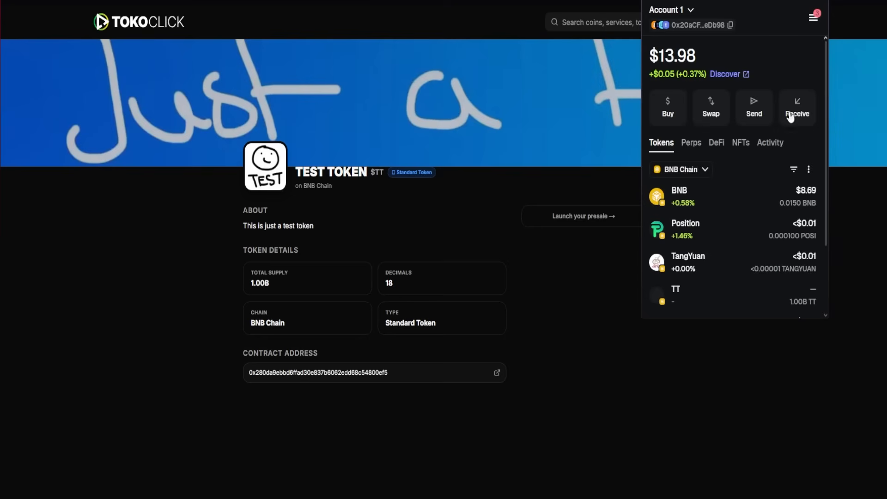
Look up TEST TOKEN by its contract address in the wallet's token management and return to the token list
click(808, 169)
click(782, 199)
click(697, 50)
key(ctrl+v)
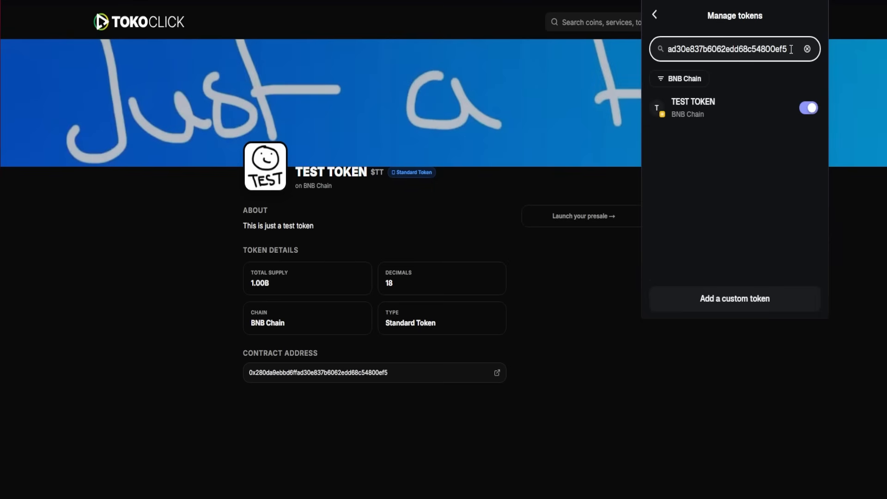
click(810, 108)
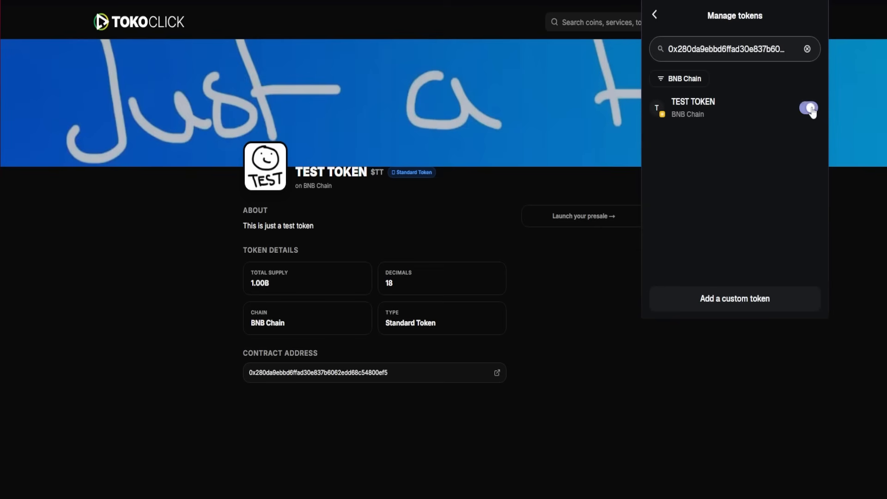
click(657, 16)
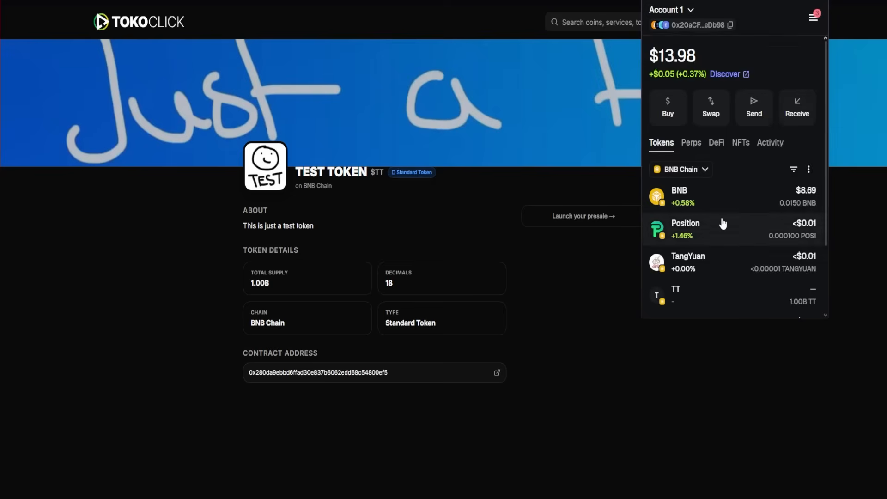
Open the TT token in the wallet and review its balance, token details and activity
scroll(724, 217, down, 2)
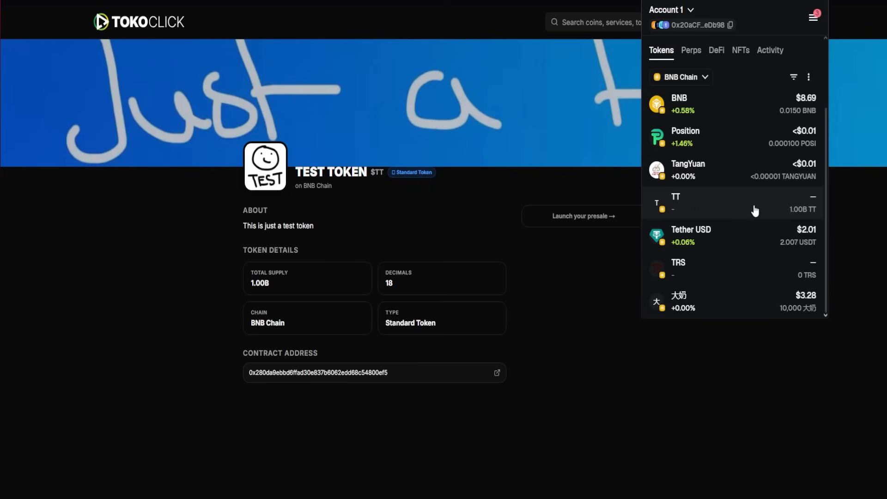
click(783, 207)
scroll(743, 189, down, 3)
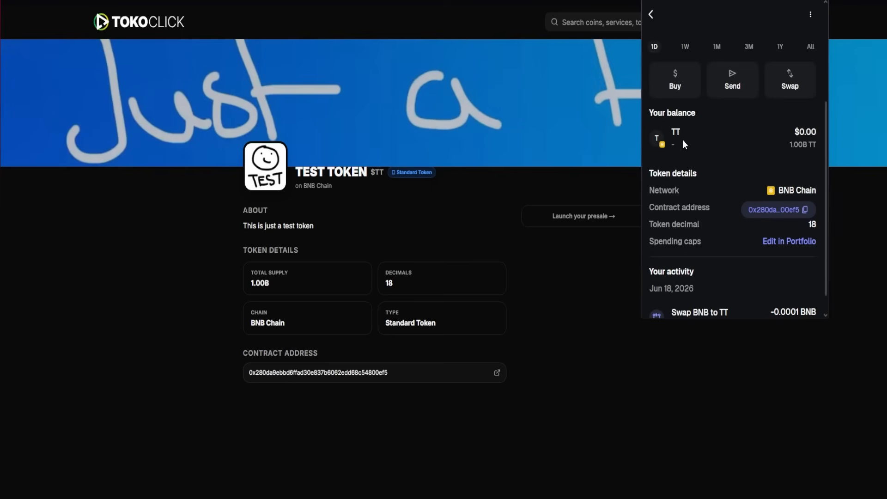
scroll(736, 180, down, 1)
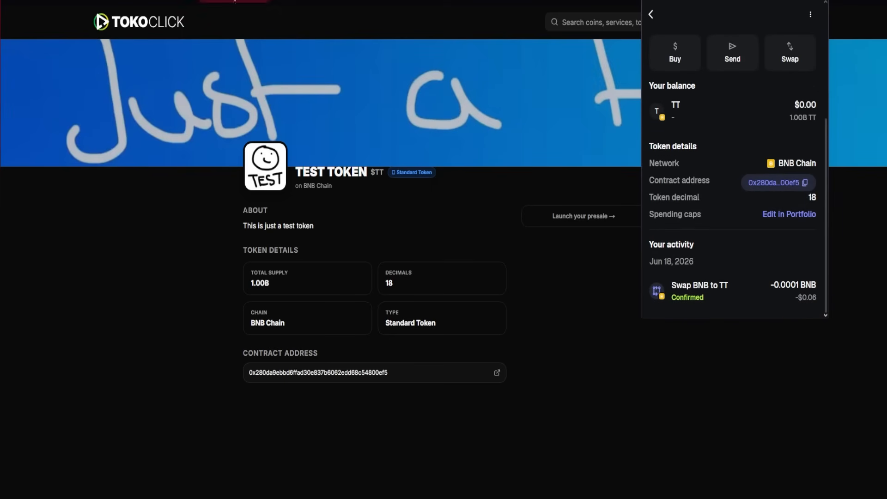
Switch to the token creation transaction on BscScan and examine its details and the transferred TEST TOKEN amount
click(182, 1)
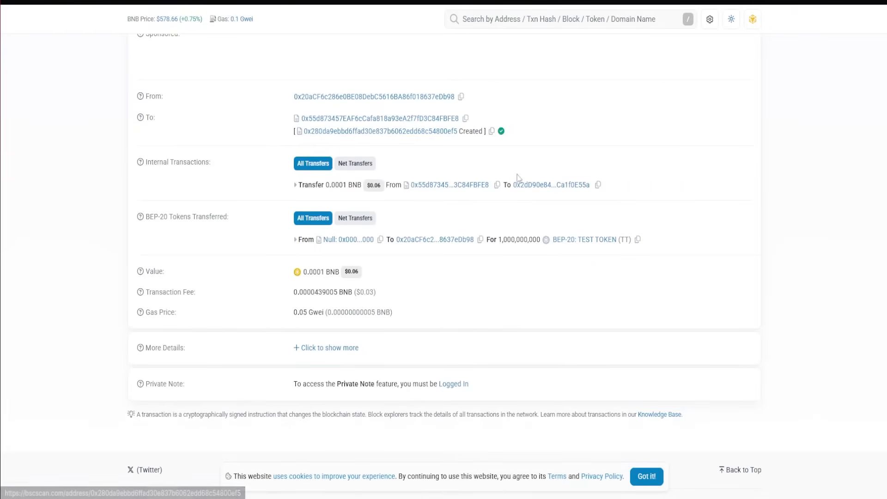
scroll(265, 167, up, 6)
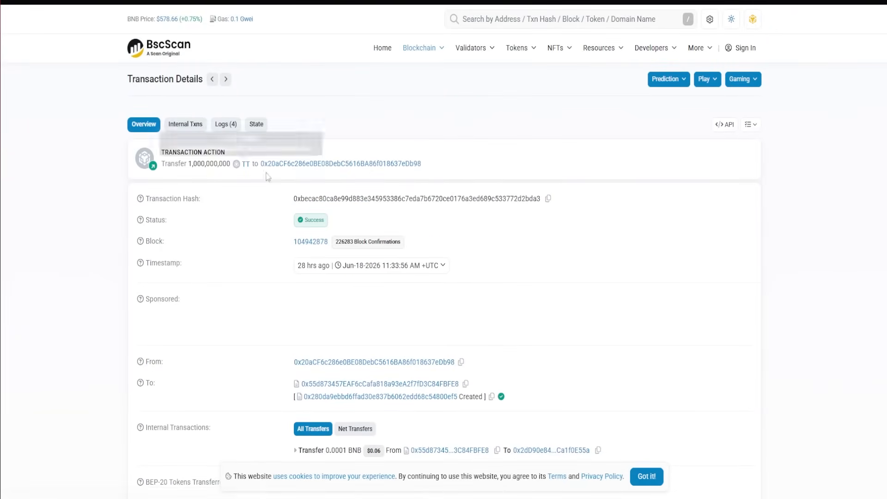
scroll(561, 248, down, 3)
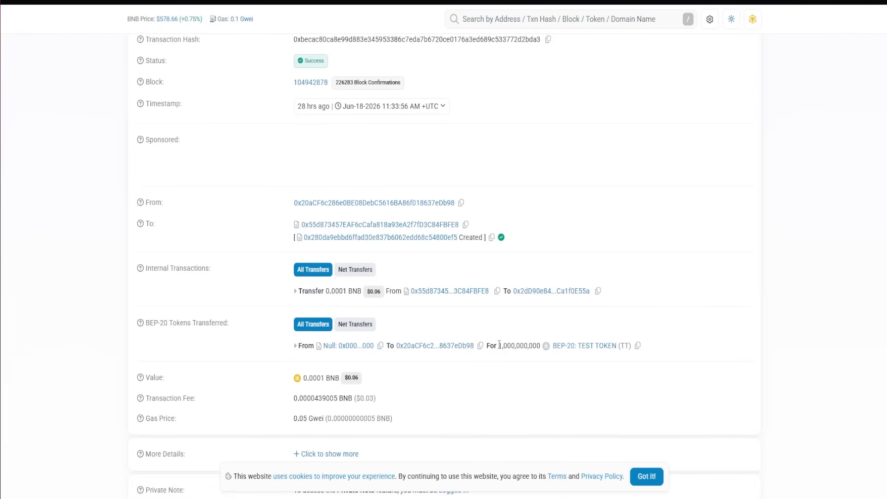
drag(499, 345, 548, 340)
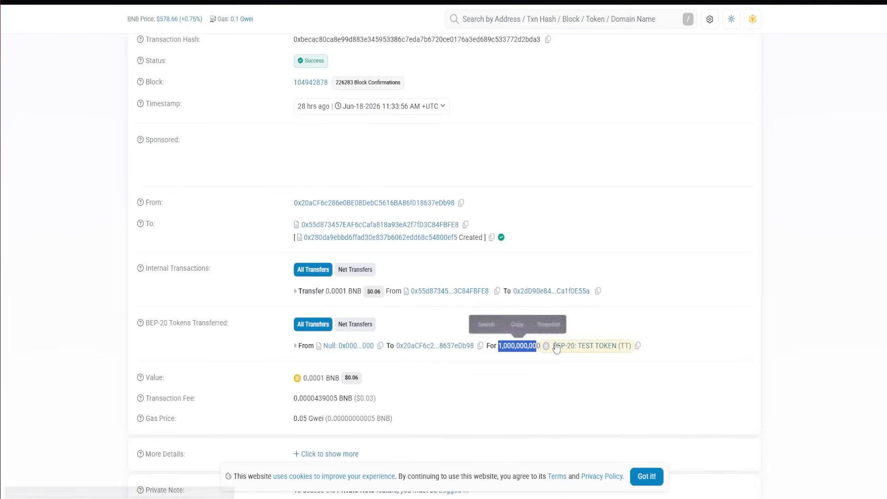
click(800, 339)
Reopen the MetaMask wallet over the BscScan page and check the TT entry in the token list
click(834, 1)
click(735, 89)
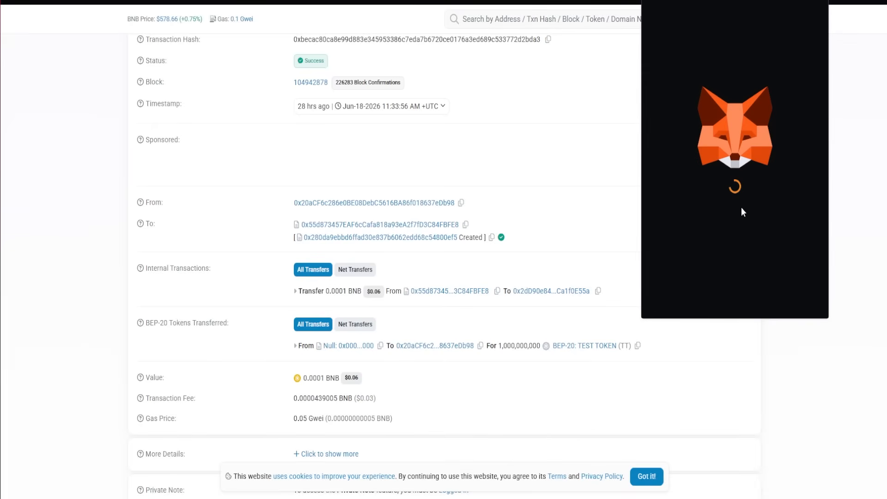
scroll(693, 198, down, 2)
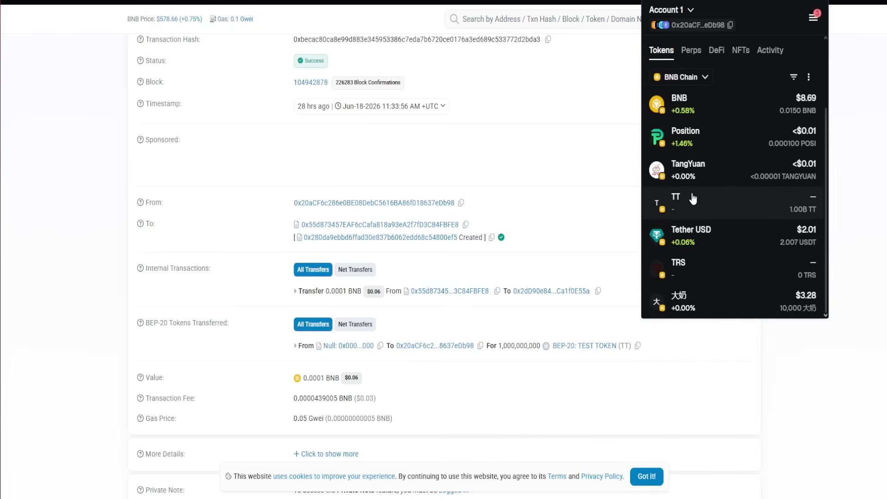
click(321, 1)
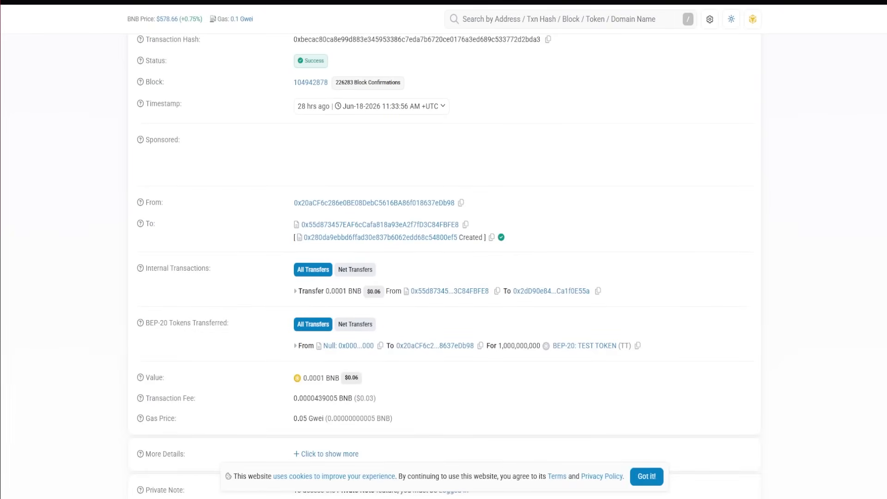
Bring the wallet up once more over the transaction details and look through what it lists
click(833, 1)
click(751, 82)
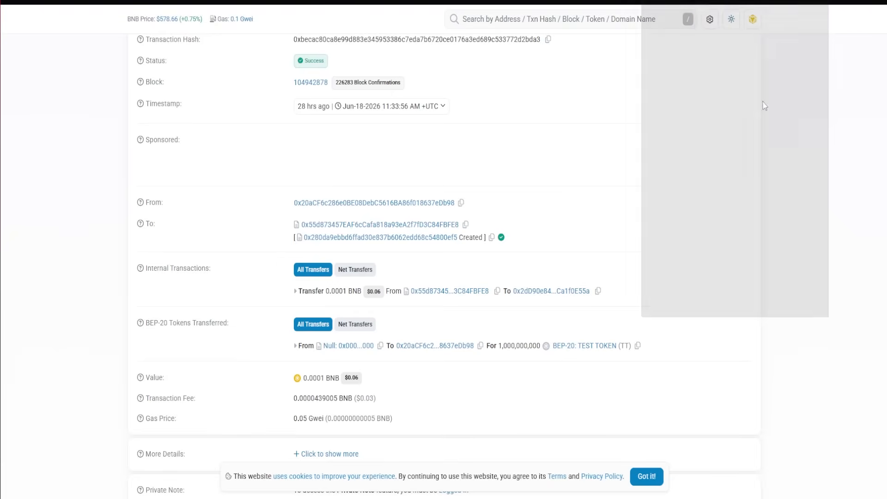
scroll(751, 200, down, 2)
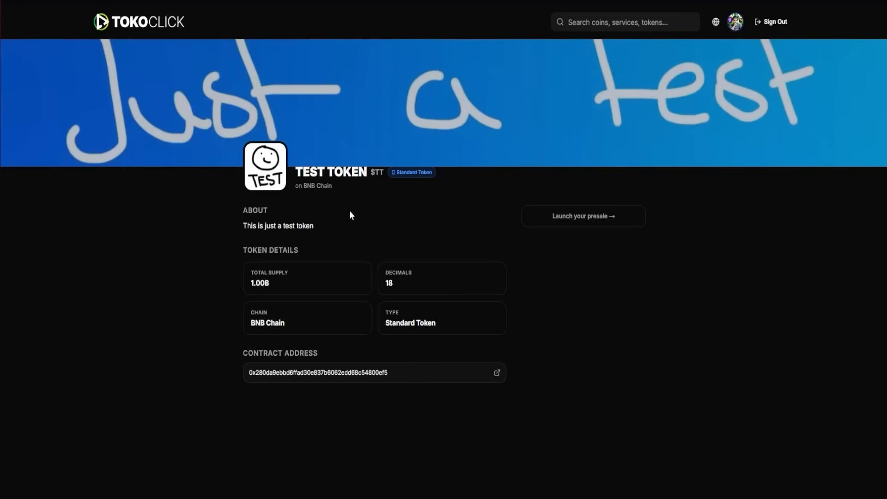
Launch a BNB Chain presale from the TEST TOKEN page on TokoClick, supplying the token's contract address and continuing to the sale parameters
click(586, 221)
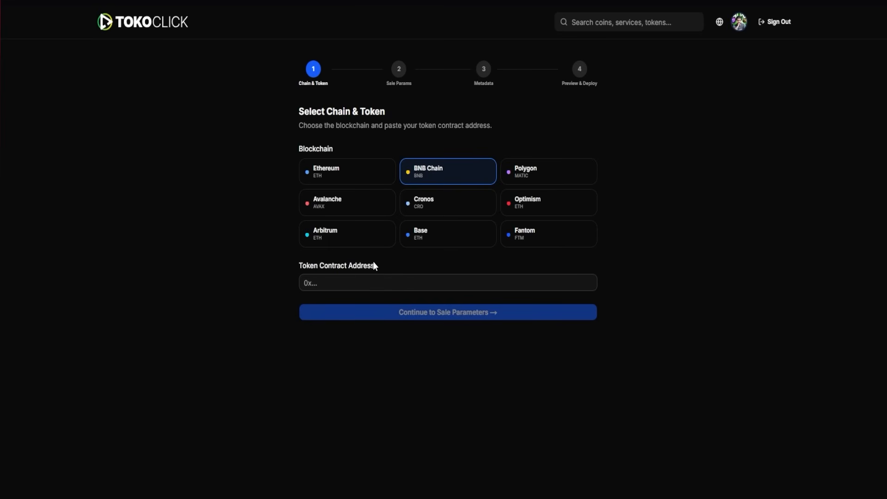
click(354, 285)
key(ctrl+v)
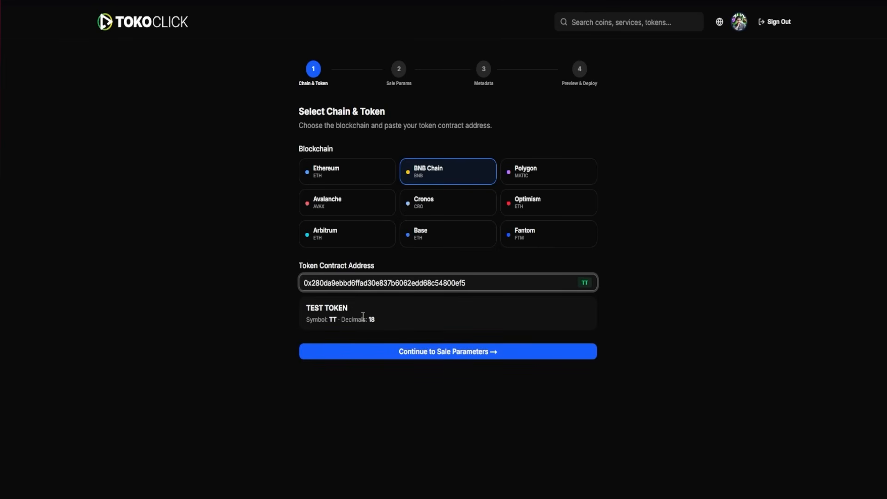
click(430, 353)
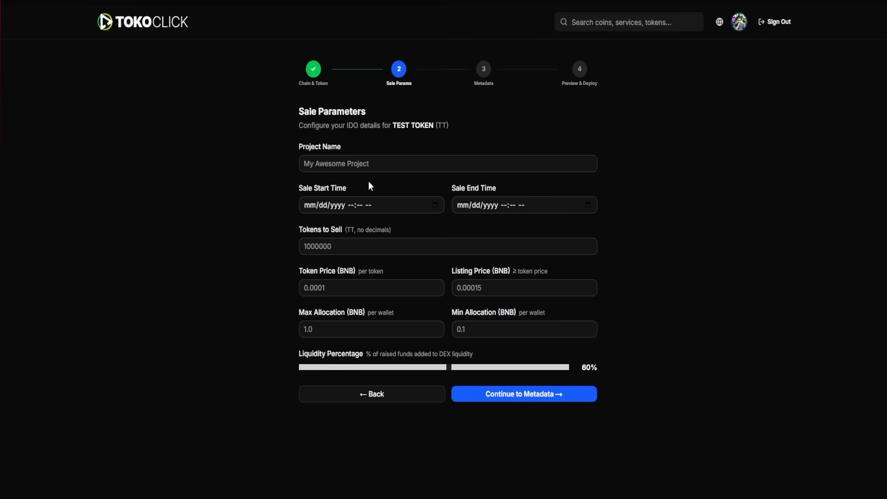
Name the presale project TESTING PRESALE and schedule it from 08/01/2026 12:00 AM to 09/01/2026 12:00 AM
click(356, 163)
text(TESTING PRESALE)
key(Tab)
text(08/01/2026)
click(464, 205)
text(09012026)
click(348, 205)
text(1200a)
click(505, 206)
text(1200a)
Set 300000000 tokens to sell, token price 0.0001 BNB, listing price 0.00015 BNB, and wallet allocations from 0.1 to 5 BNB
click(356, 247)
drag(347, 247, 271, 249)
text(300000000)
click(339, 285)
text(0.0001)
click(530, 288)
text(0.00015)
click(351, 328)
text(5)
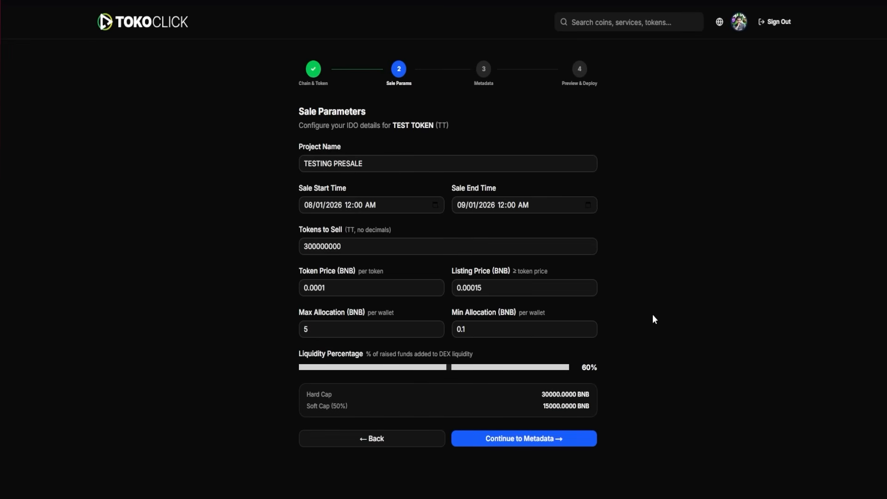
Continue past the sale parameters and project metadata to the presale's preview and deploy stage
click(523, 440)
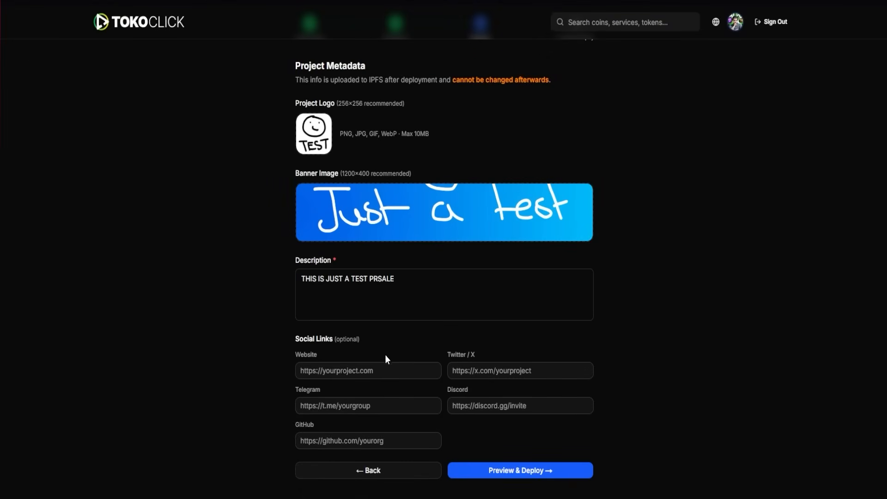
click(529, 472)
scroll(661, 349, up, 1)
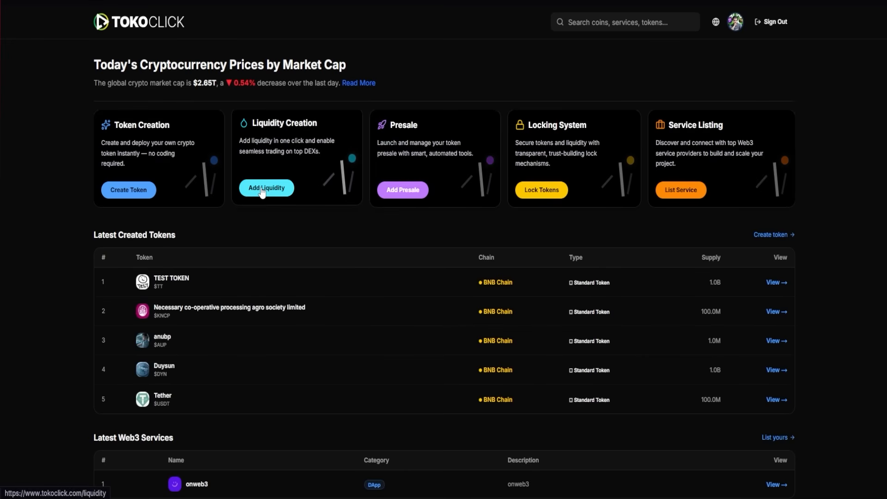
Start adding liquidity on BNB Chain through PancakeSwap V2 with a BNB + Token pair
click(276, 191)
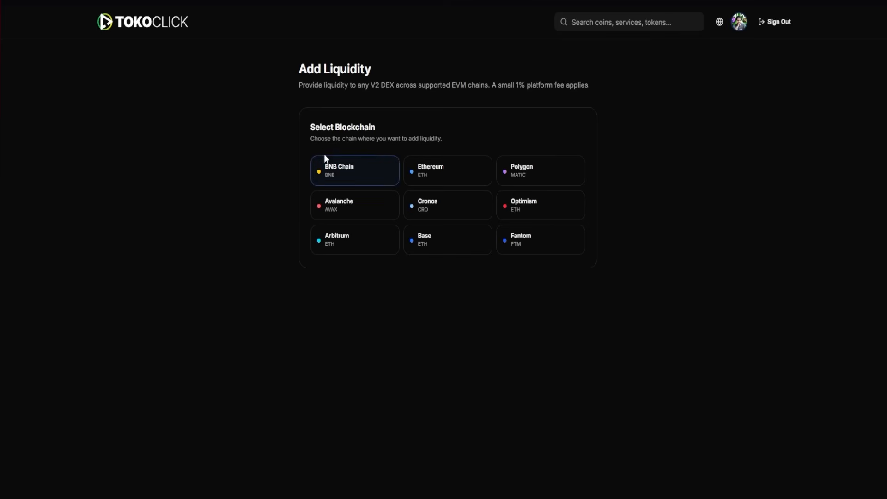
click(360, 178)
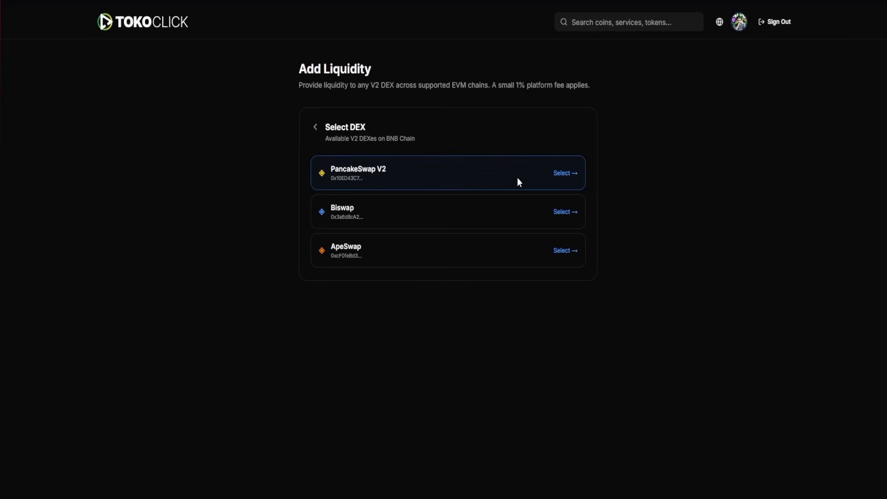
click(437, 175)
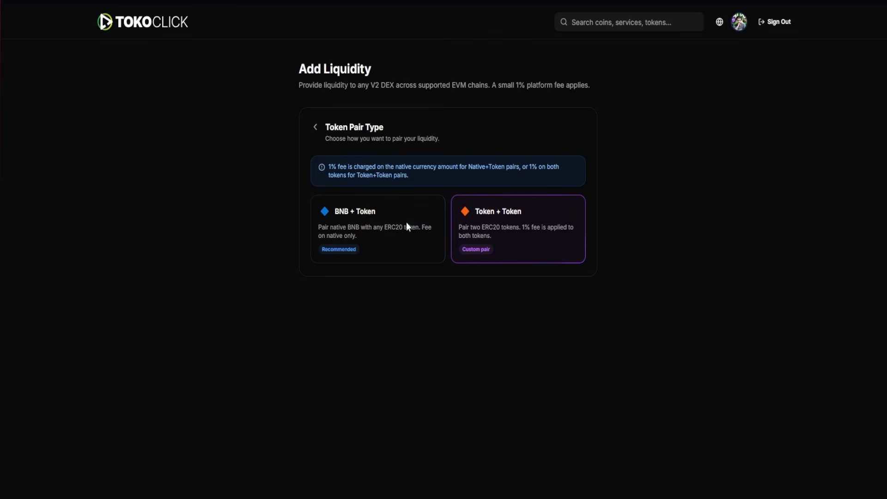
click(373, 215)
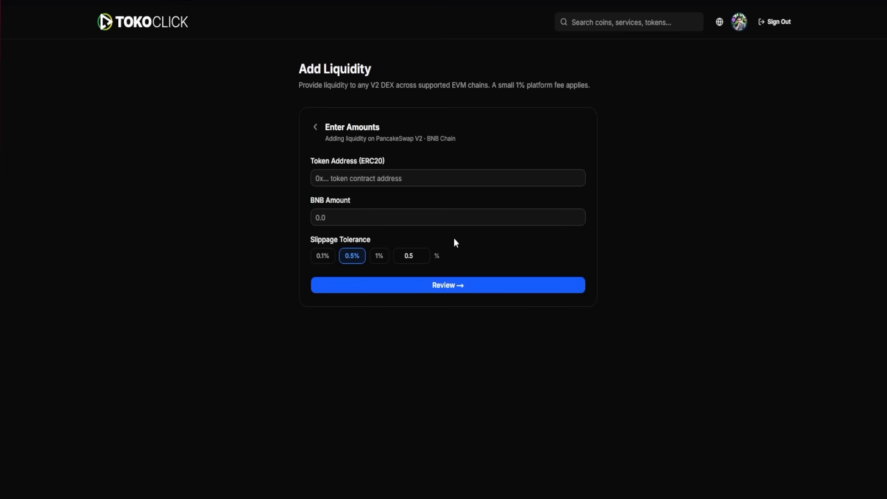
Enter the TEST TOKEN contract address for the liquidity pair, with amounts of 200000000 TT and 10 BNB
click(377, 181)
key(ctrl+v)
click(348, 228)
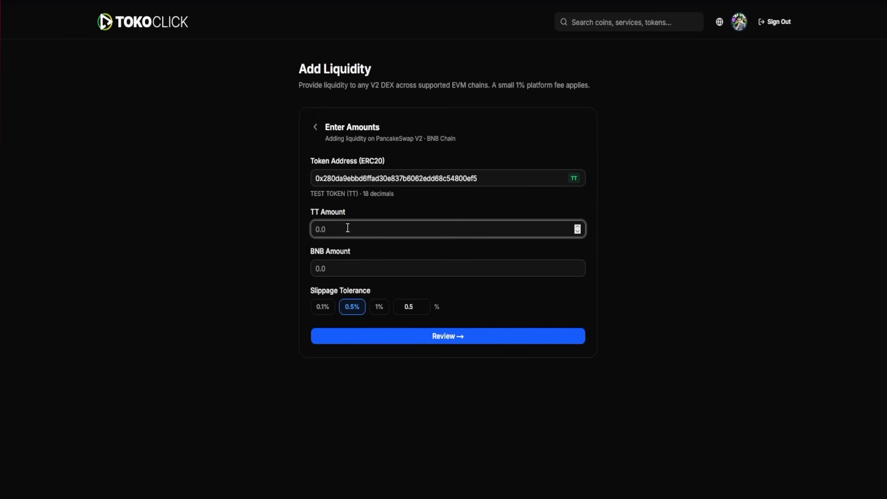
text(200000000)
click(349, 268)
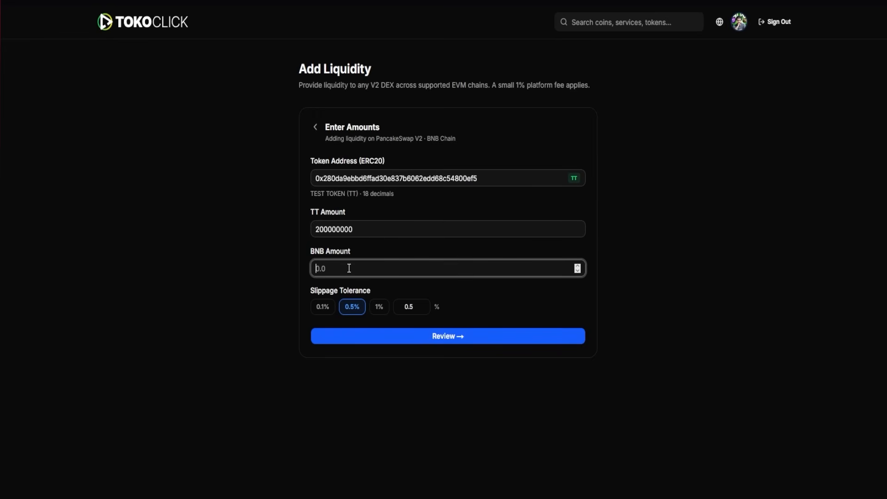
text(10)
Set the slippage tolerance to 0.1% and proceed to the liquidity confirmation summary
click(373, 301)
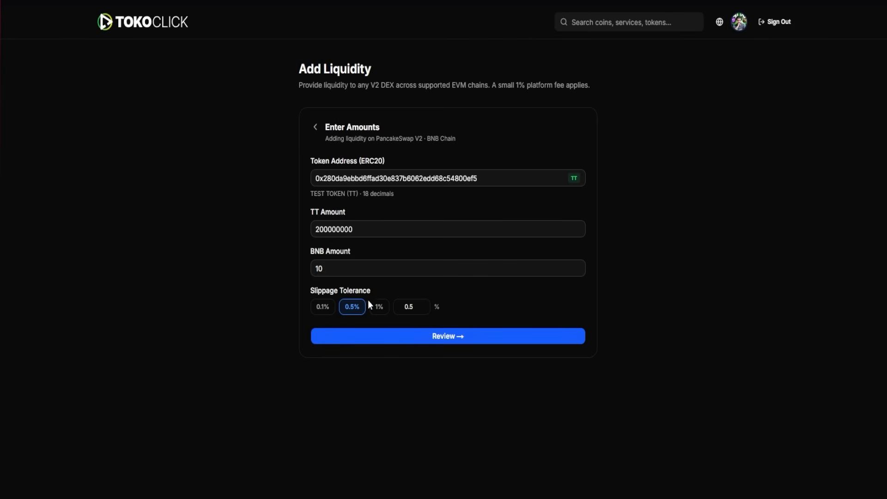
click(325, 304)
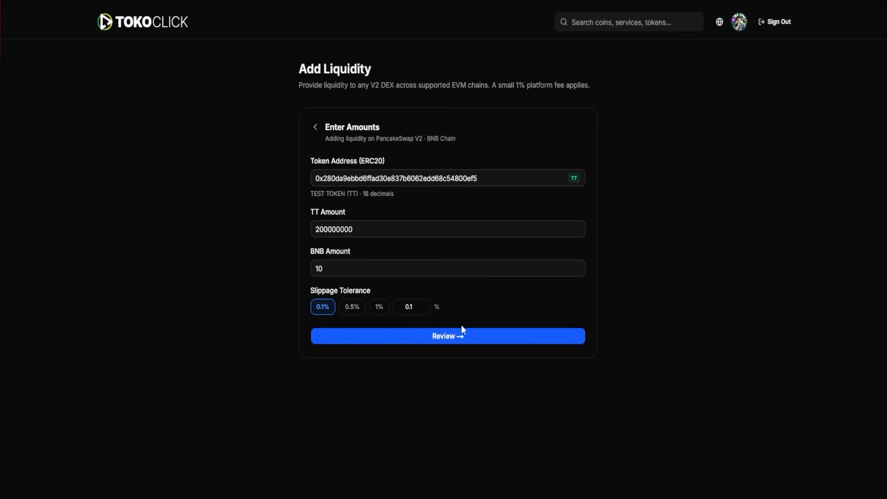
click(452, 342)
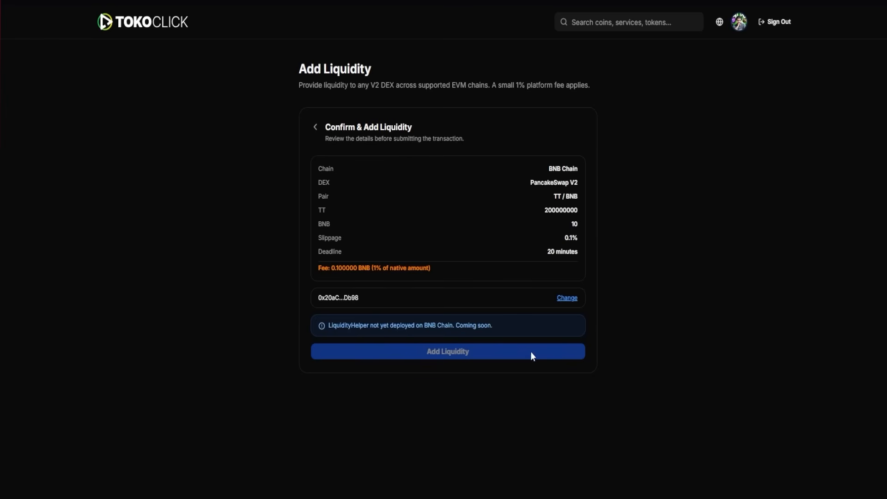